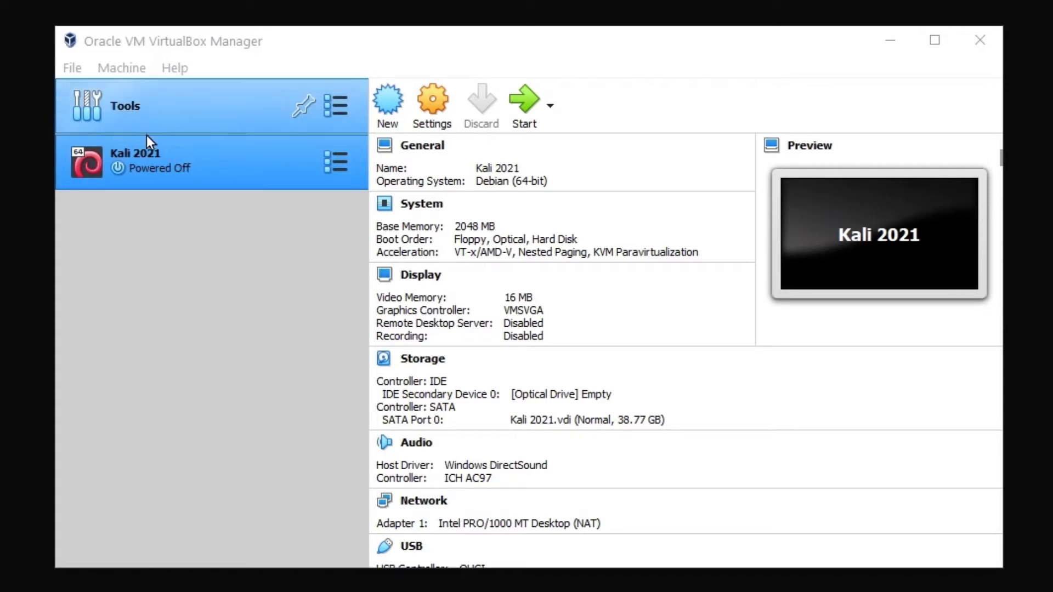
Attach kali-linux-2021.1-installer-amd64.iso as an optical disk on the IDE controller in the Kali 2021 machine's storage settings
click(434, 111)
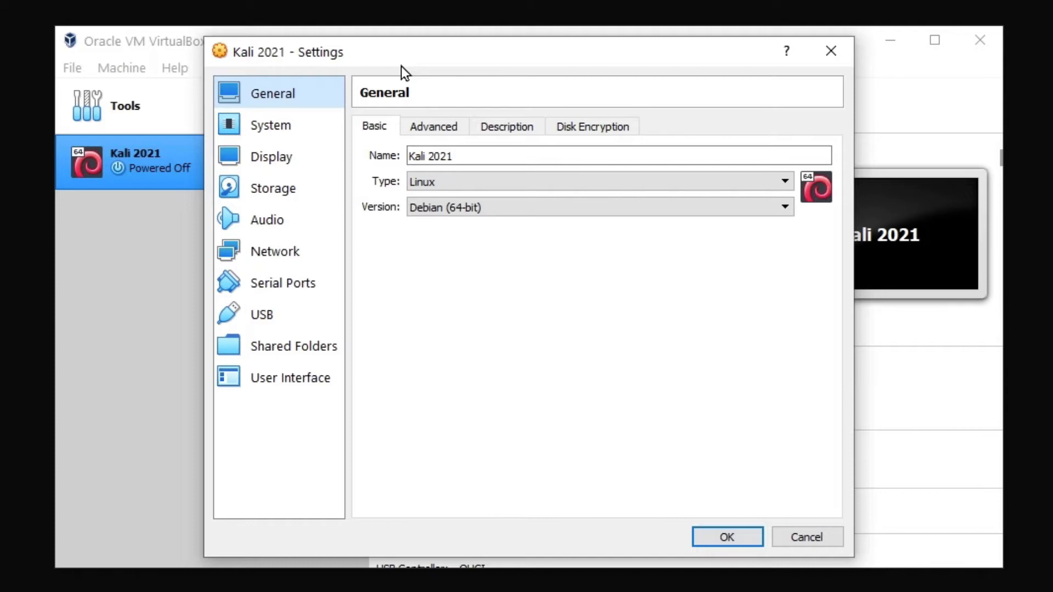
click(273, 192)
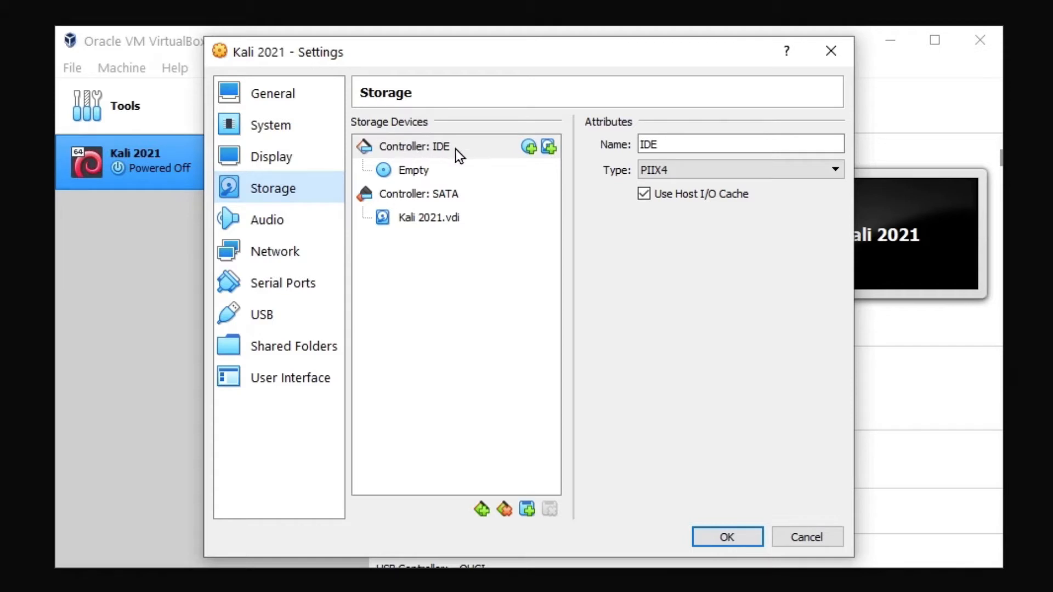
click(530, 147)
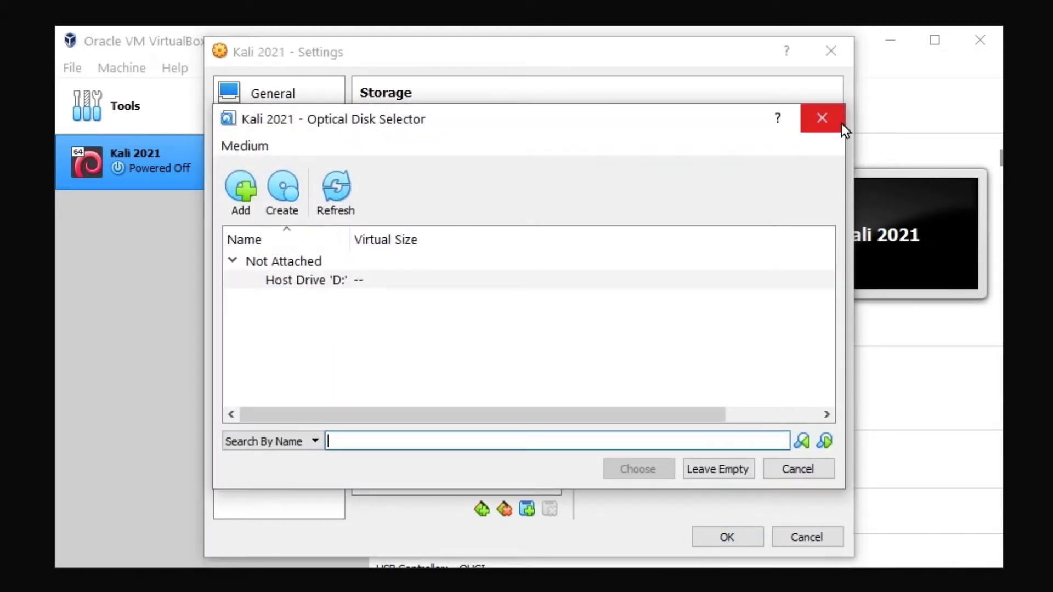
click(840, 124)
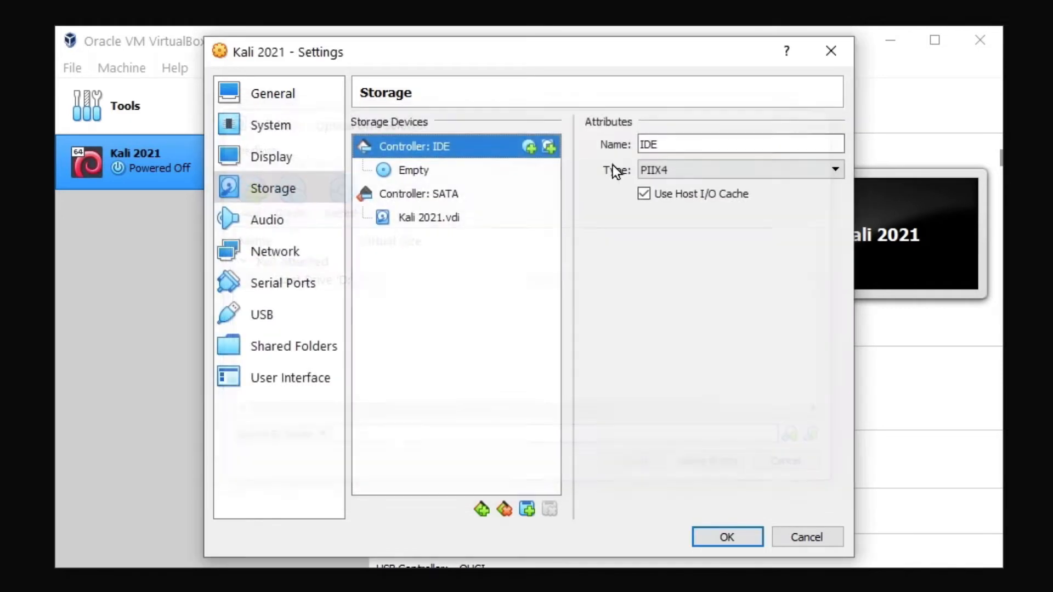
click(528, 147)
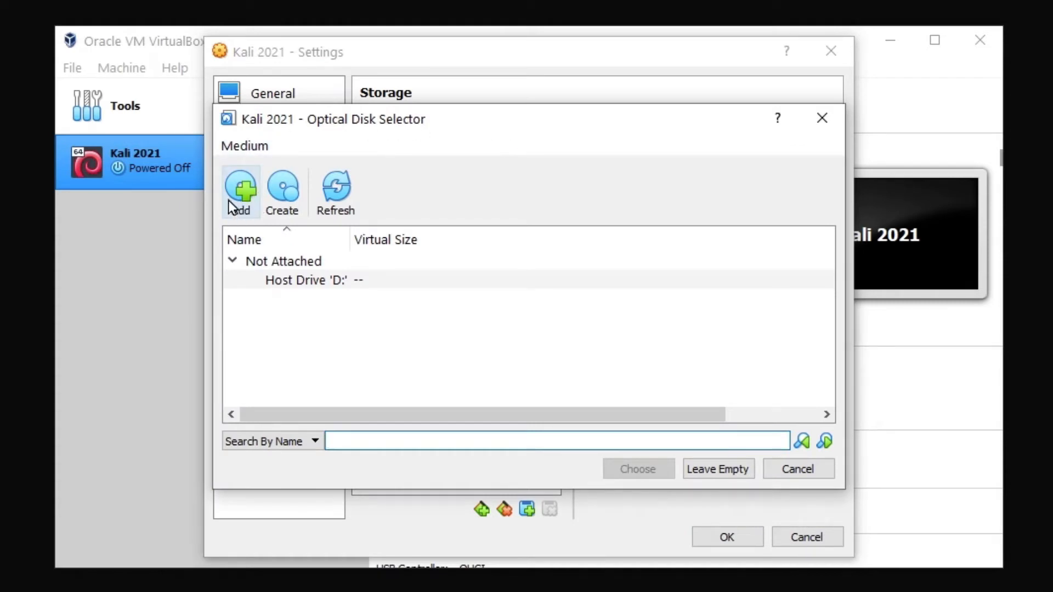
click(240, 190)
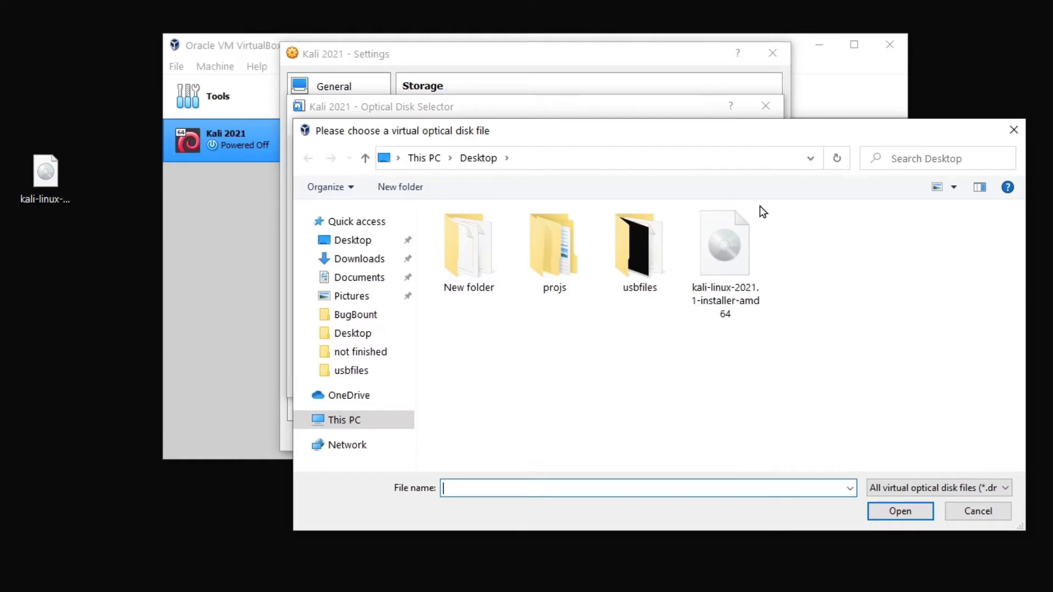
double_click(722, 281)
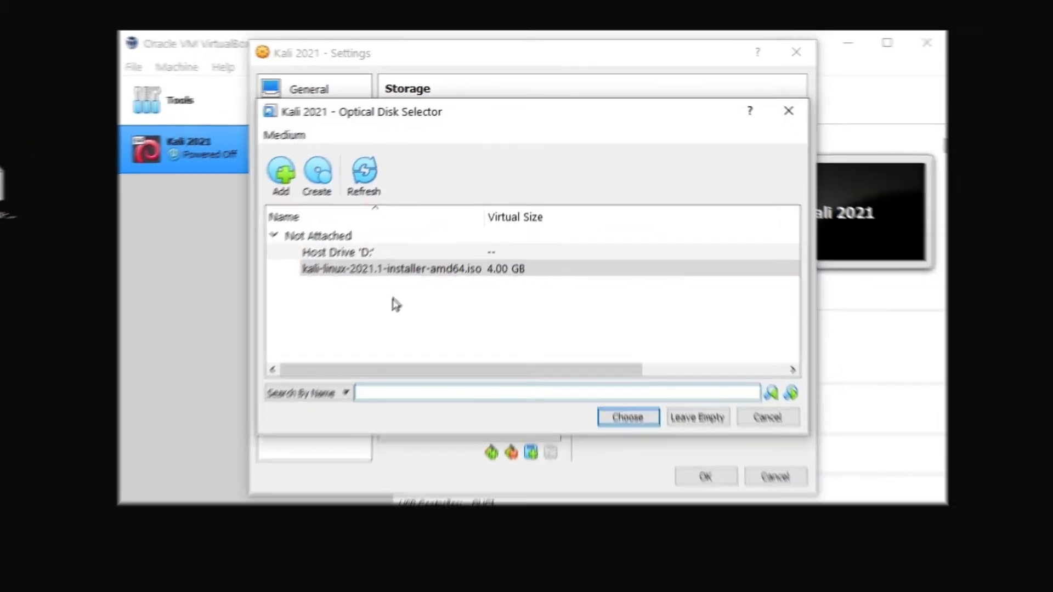
click(362, 250)
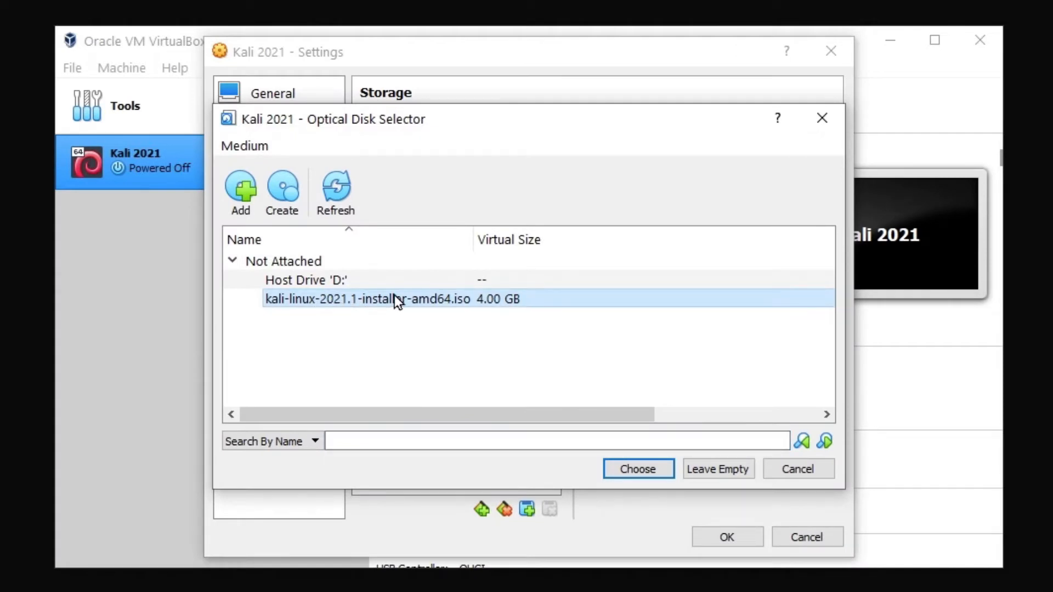
click(640, 470)
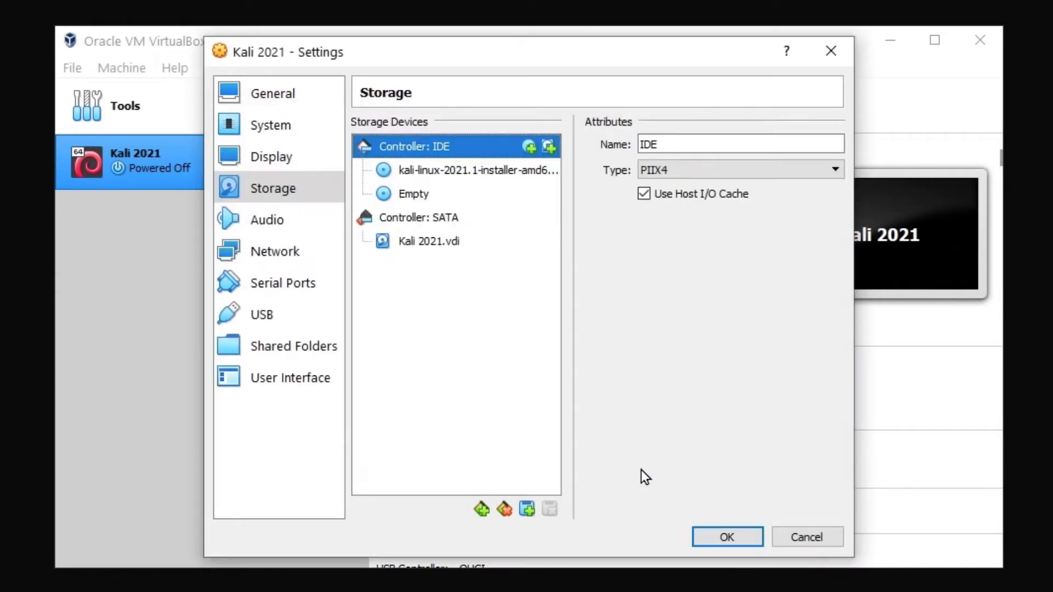
Remove the empty optical drive from the IDE controller
right_click(404, 193)
click(416, 277)
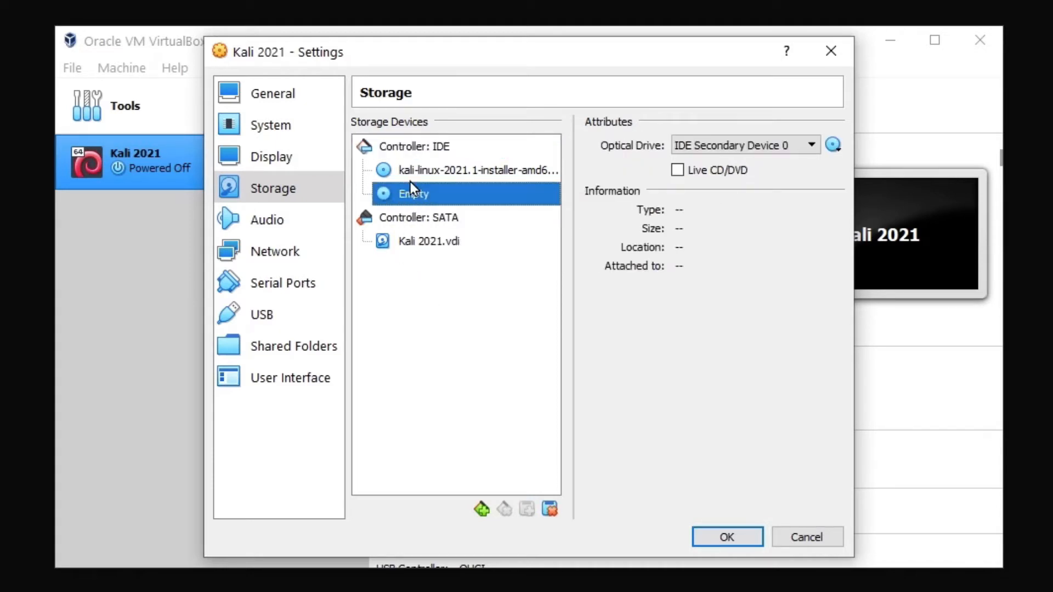
right_click(414, 199)
click(493, 212)
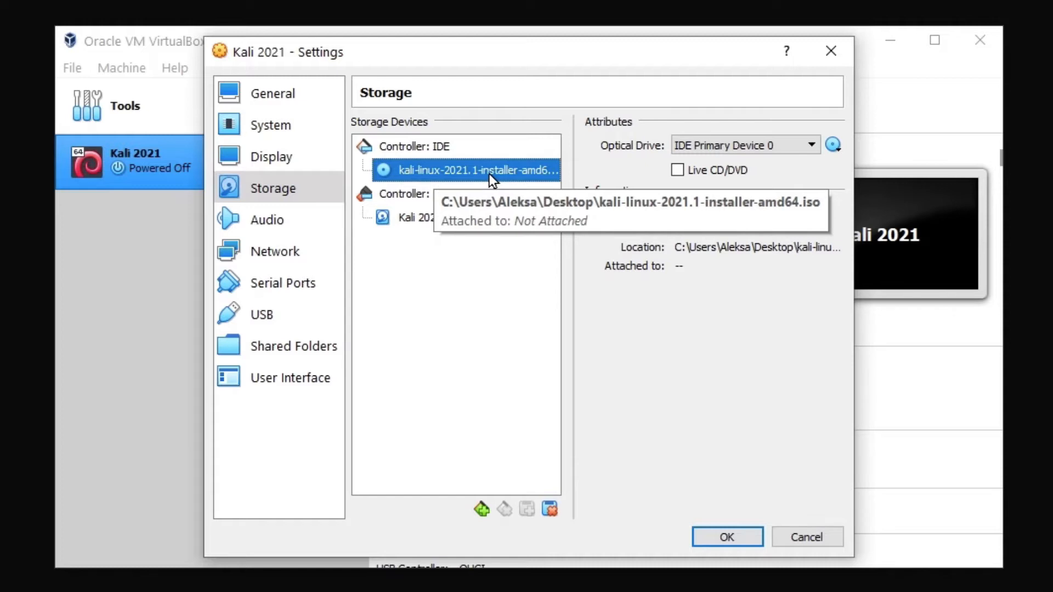
Attach network Adapter 1 to Bridged Adapter using the Realtek PCIe GbE Family Controller and save the machine settings
click(265, 254)
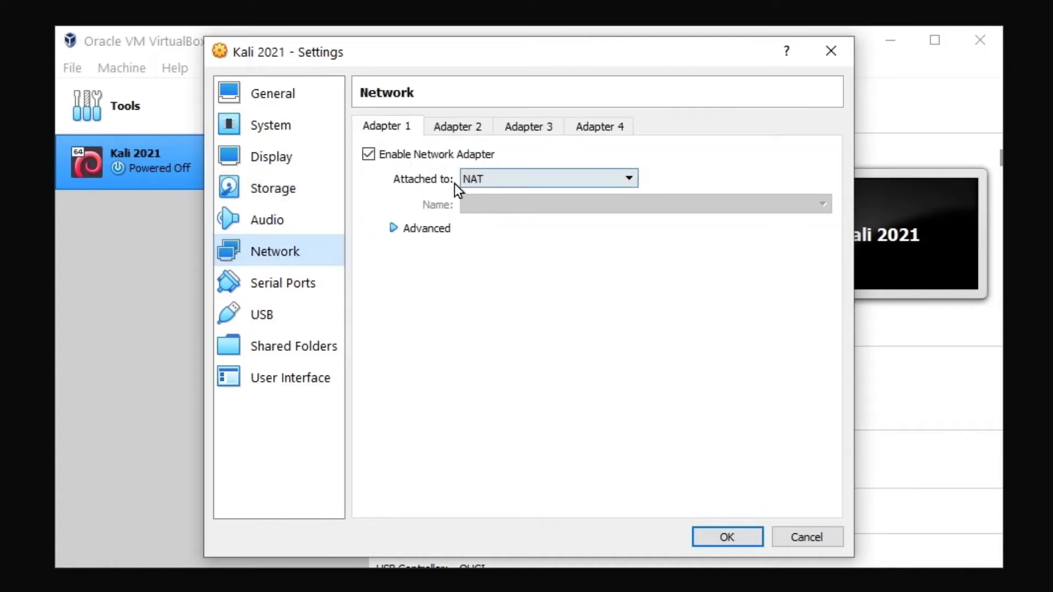
click(509, 182)
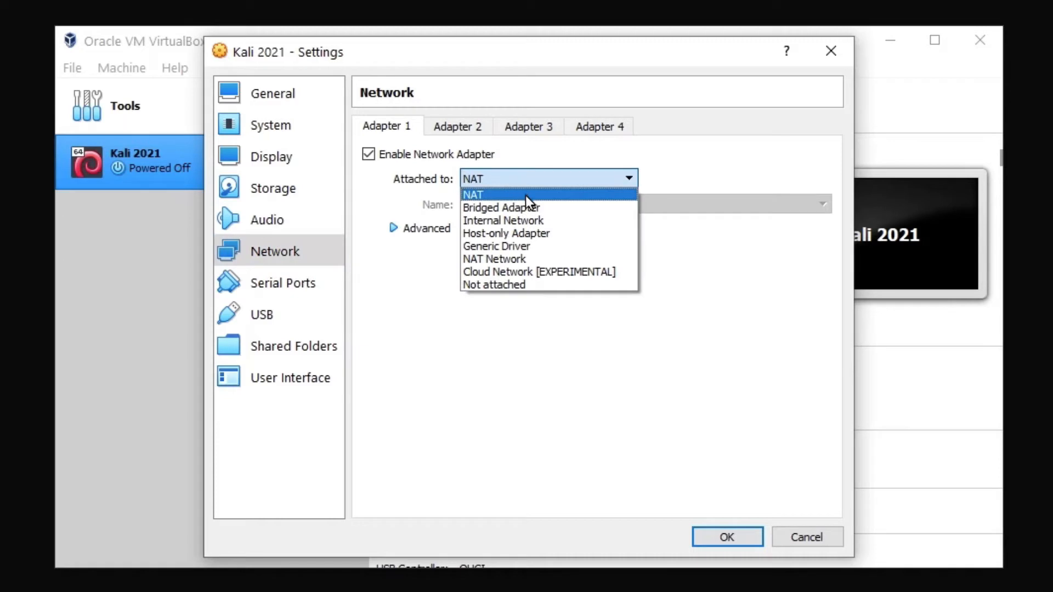
click(519, 205)
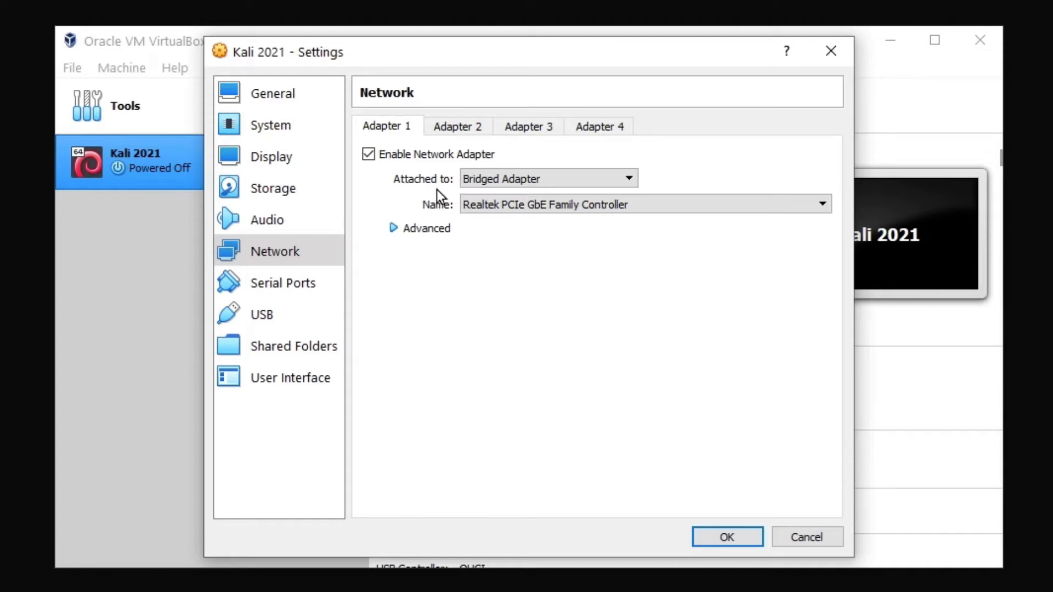
click(529, 179)
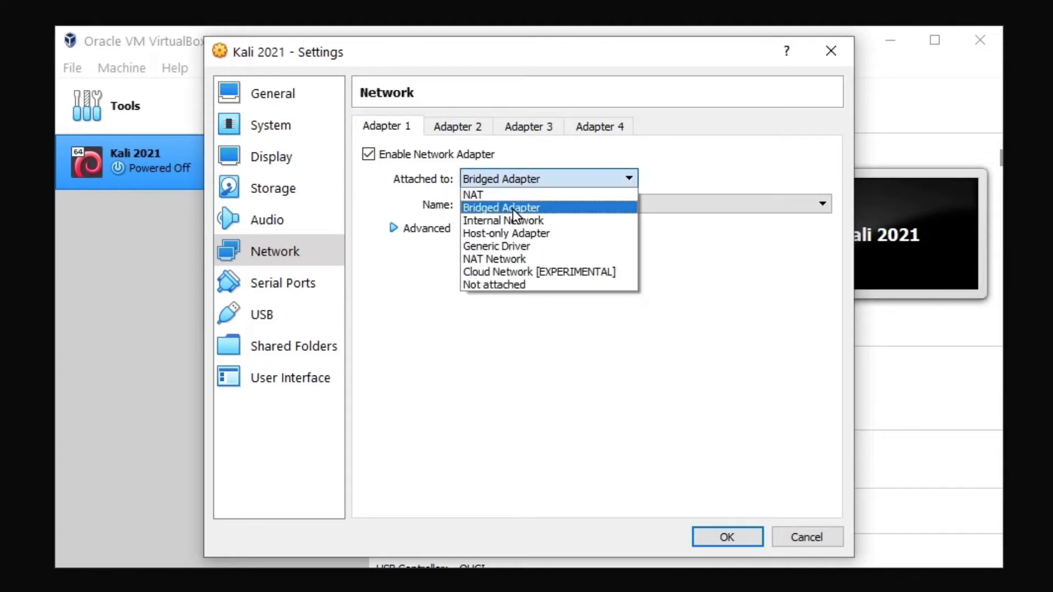
click(513, 209)
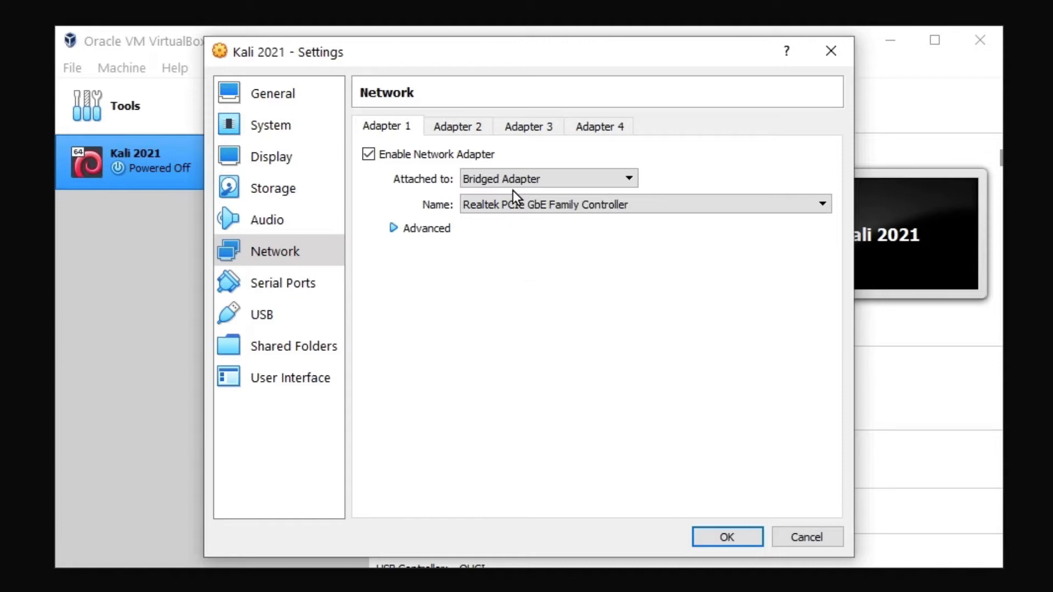
click(486, 180)
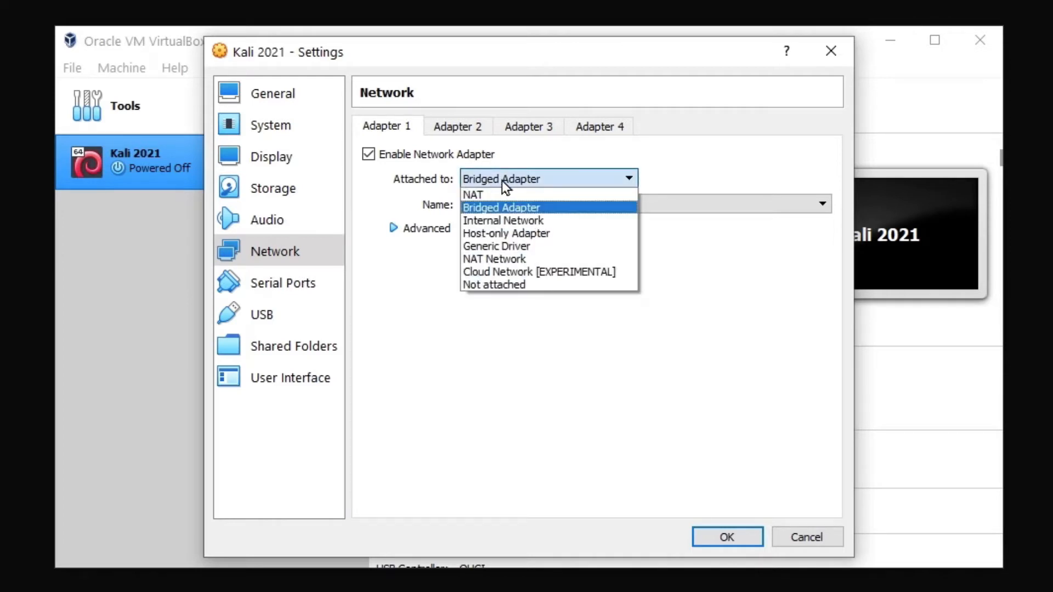
click(475, 207)
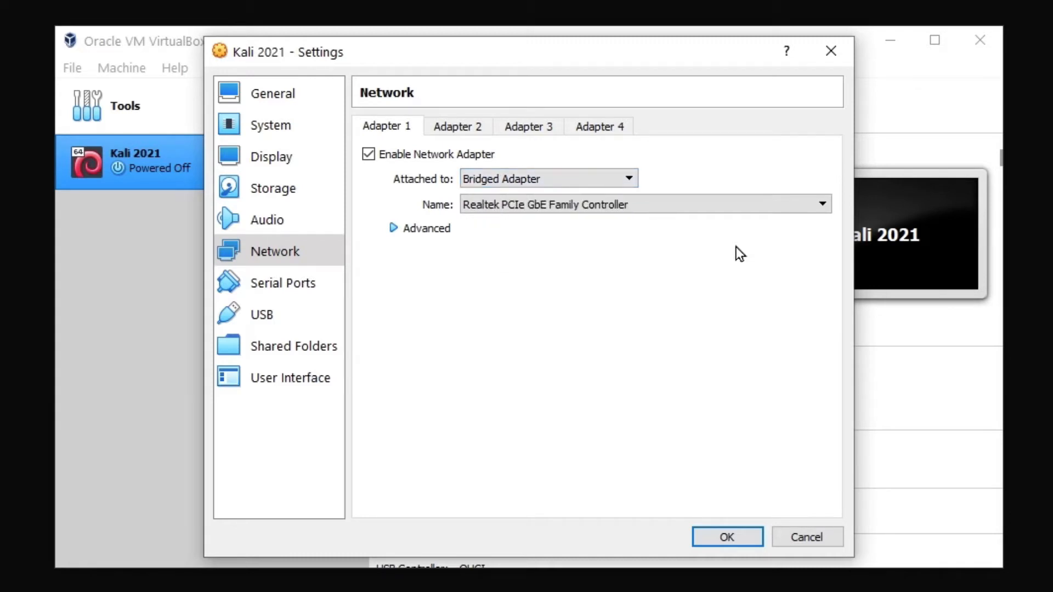
click(748, 204)
click(573, 221)
click(722, 533)
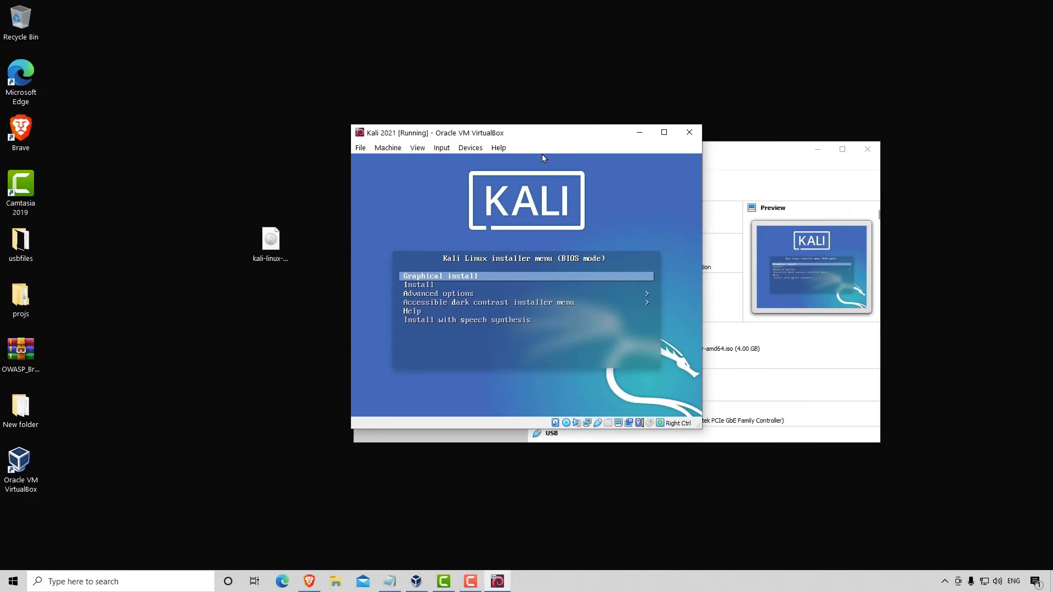
Start the graphical install in the maximized machine window, choosing English, the United States location and the American English keymap
click(663, 132)
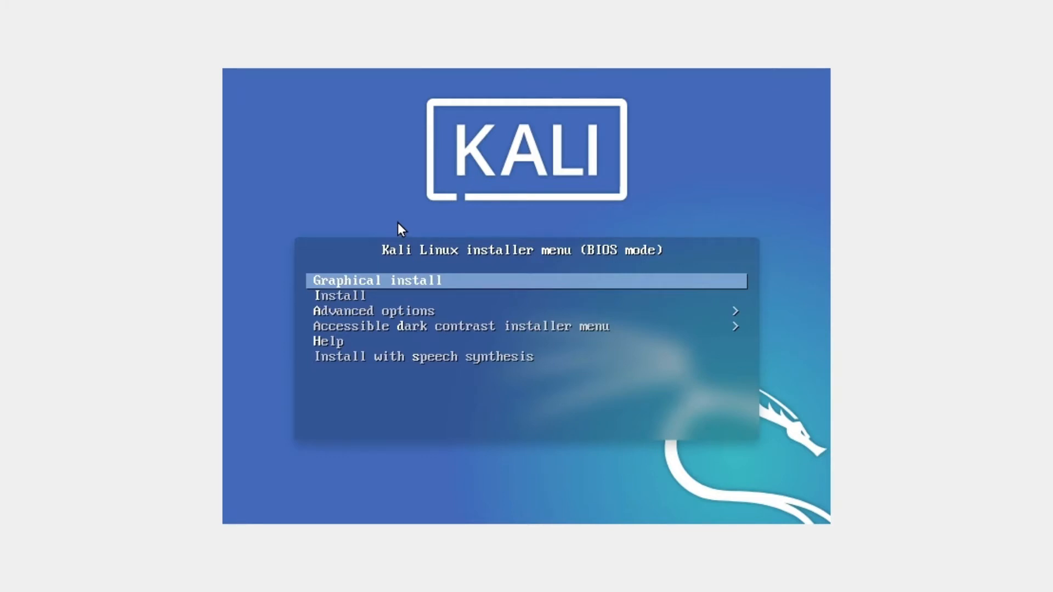
key(Return)
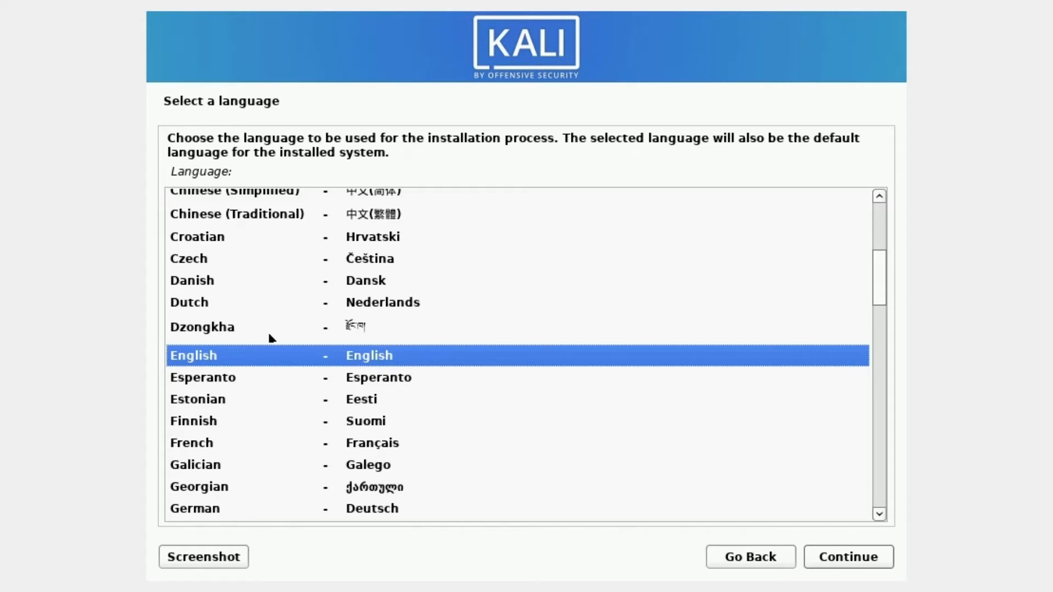
double_click(289, 355)
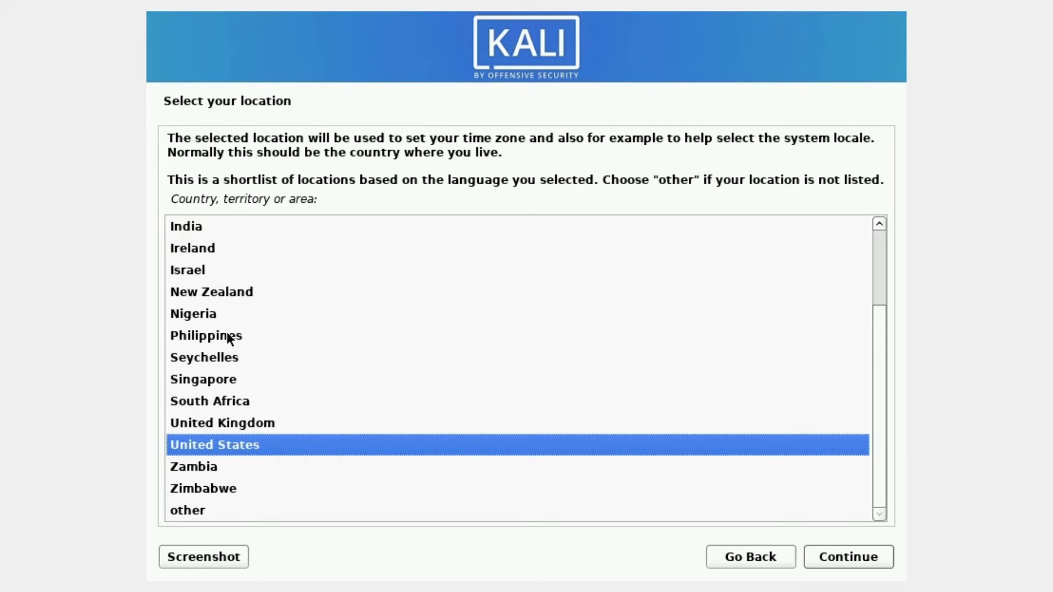
double_click(241, 452)
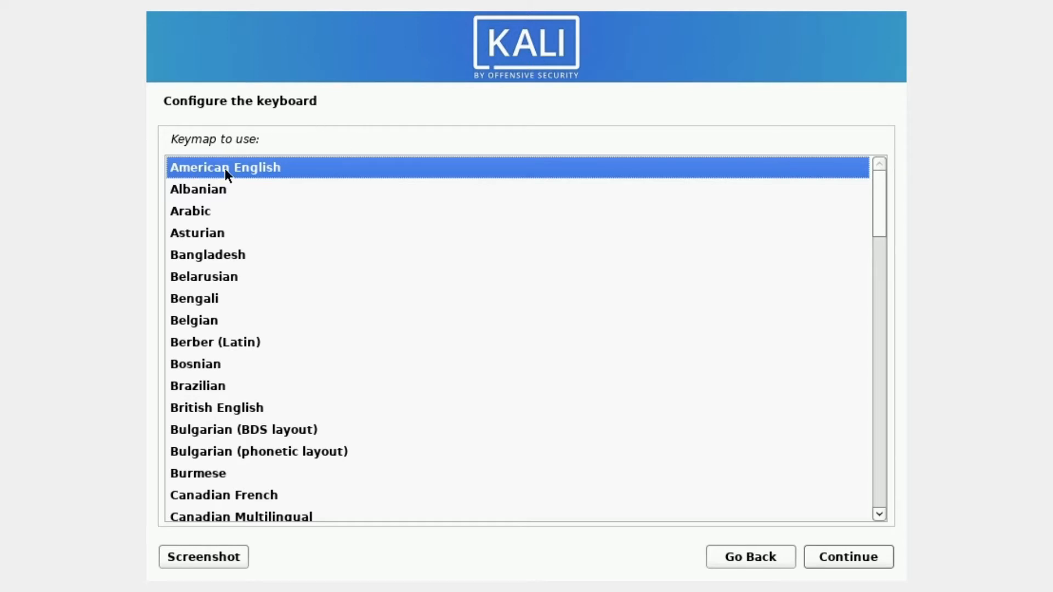
double_click(263, 177)
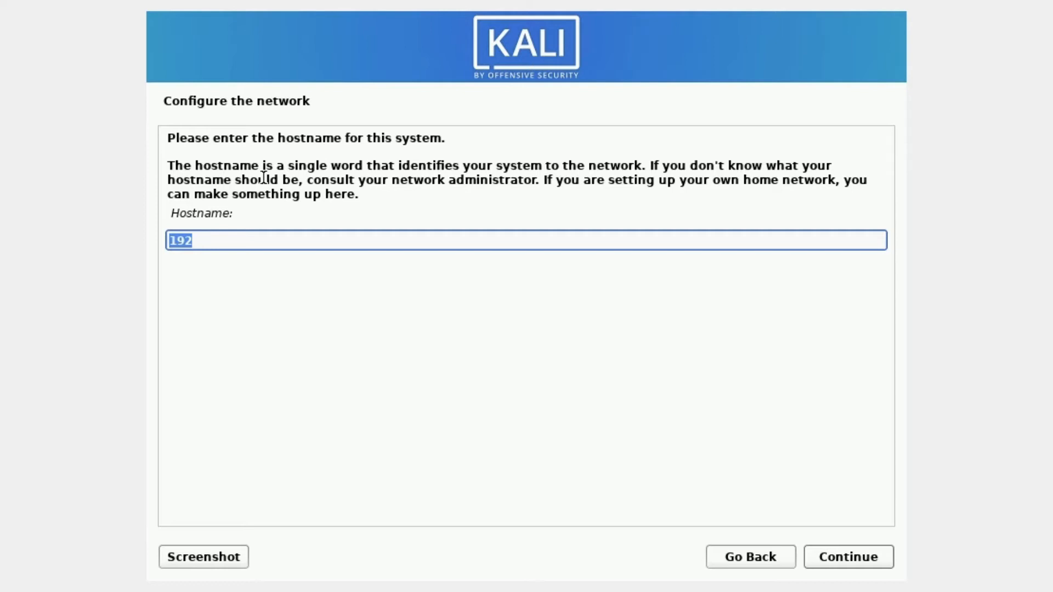
Set the system's hostname to kali and leave the domain name blank
key(BackSpace)
text(kali)
key(Return)
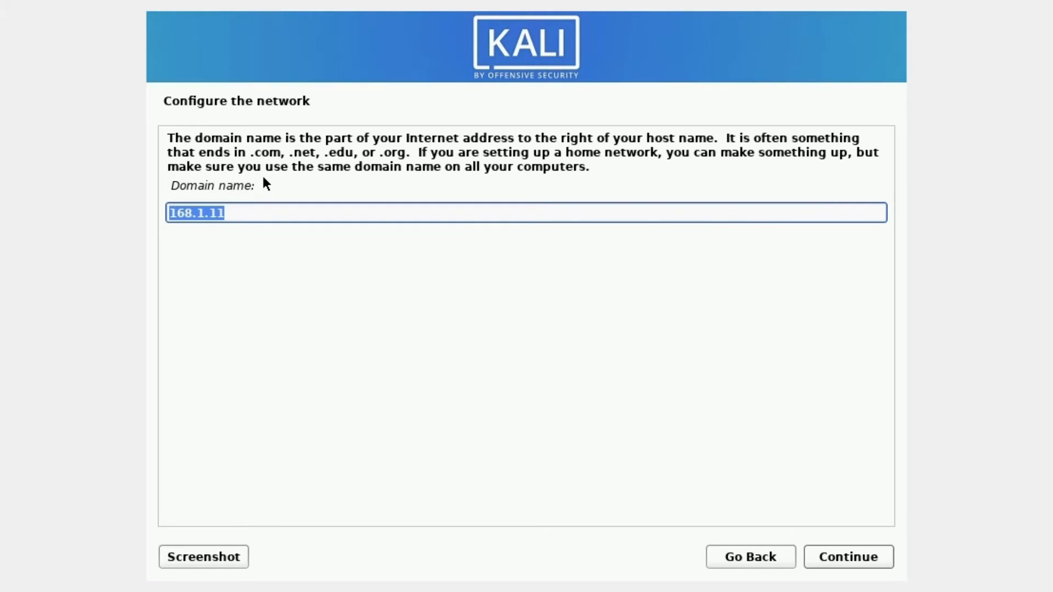
key(BackSpace)
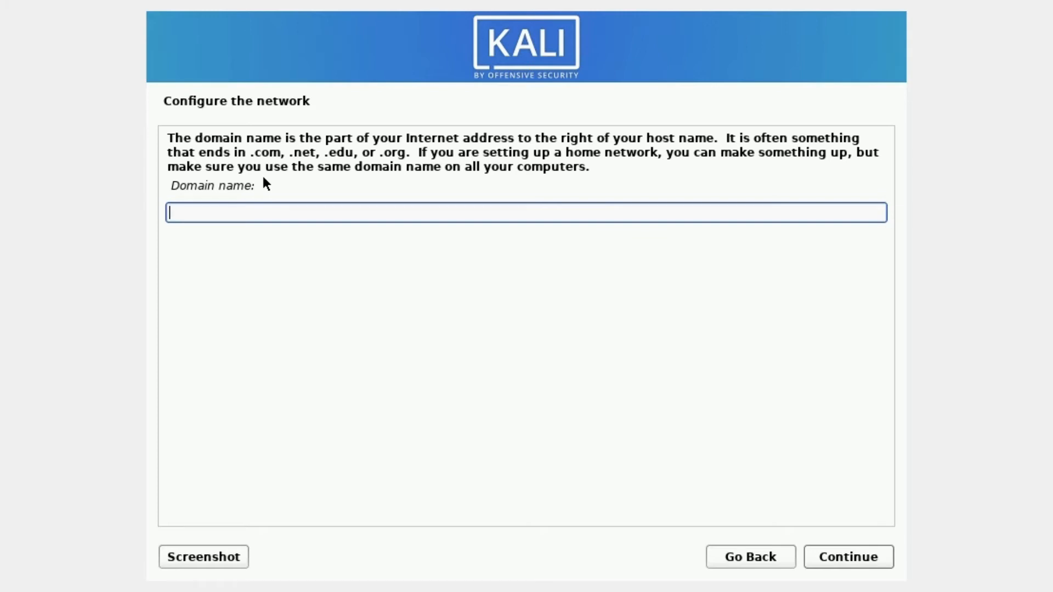
key(Return)
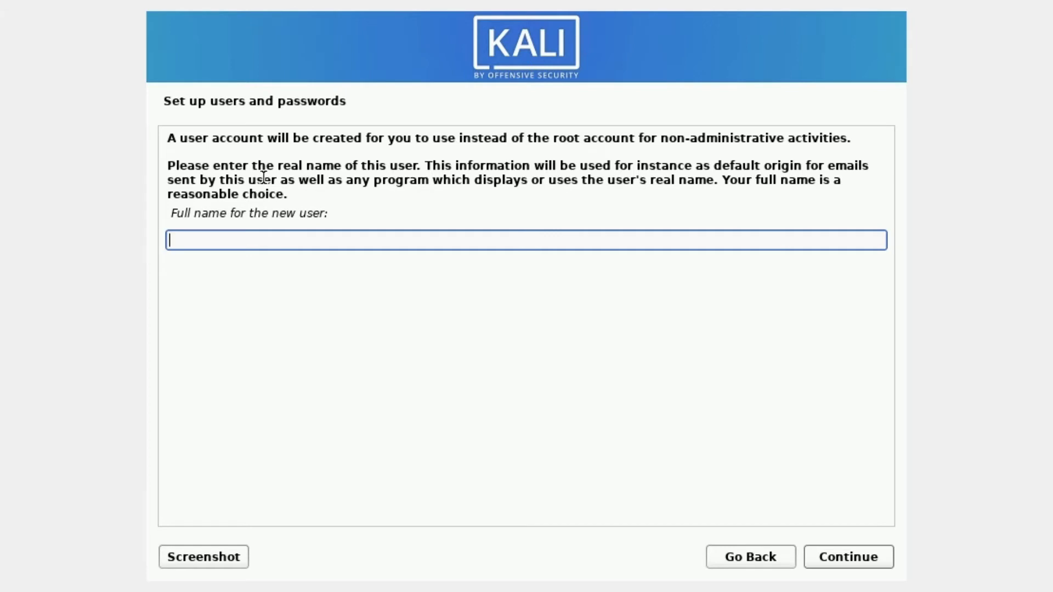
Create the new user account with mrhacker as both the full name and the username
text(mrhacker)
key(Return)
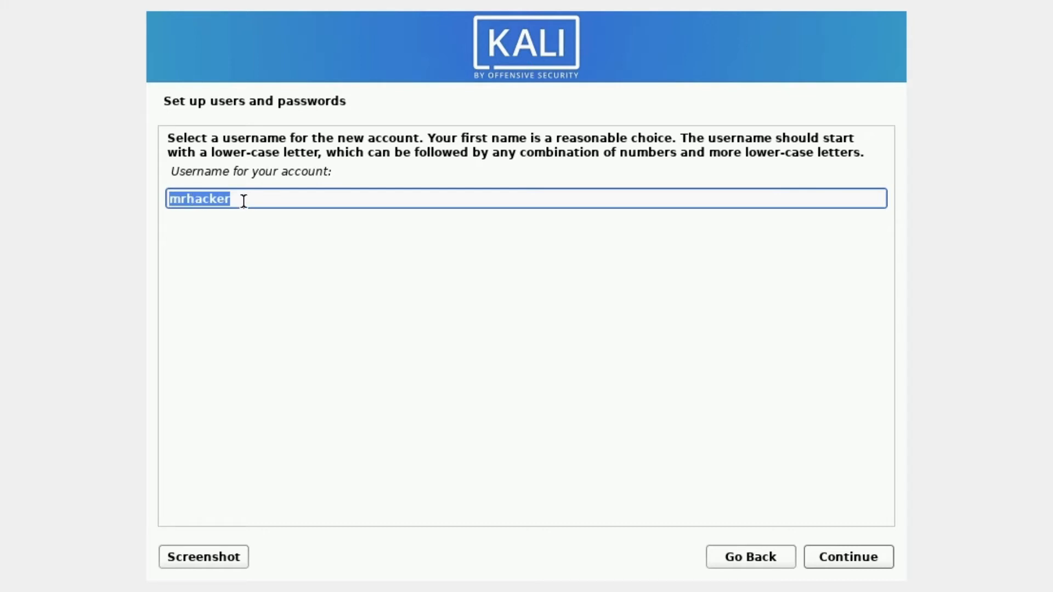
key(Return)
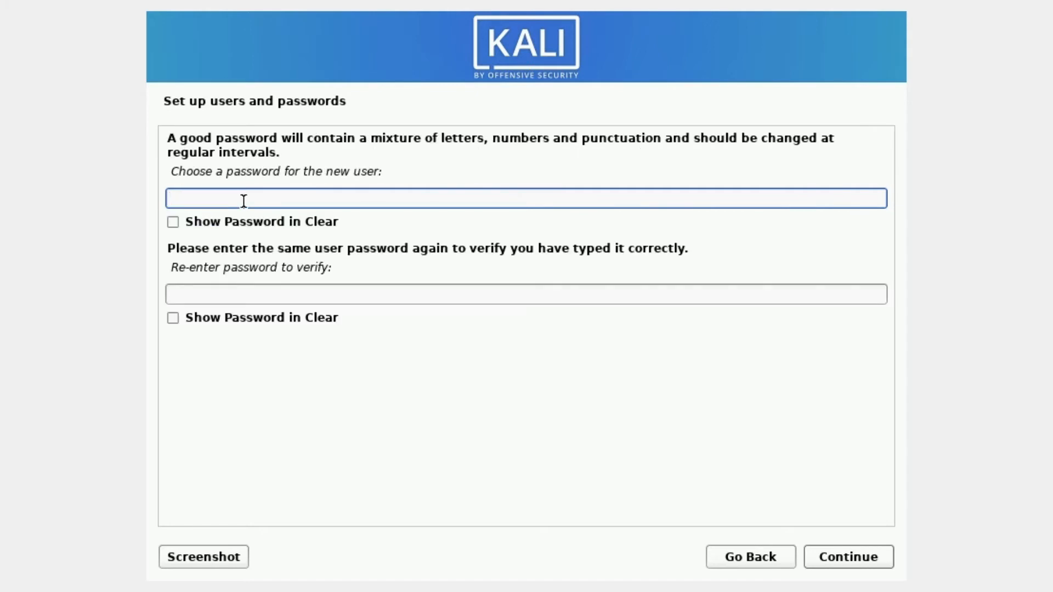
Enter the new user's password, repeat it for verification and continue to the clock configuration
text(********)
key(Tab)
key(Tab)
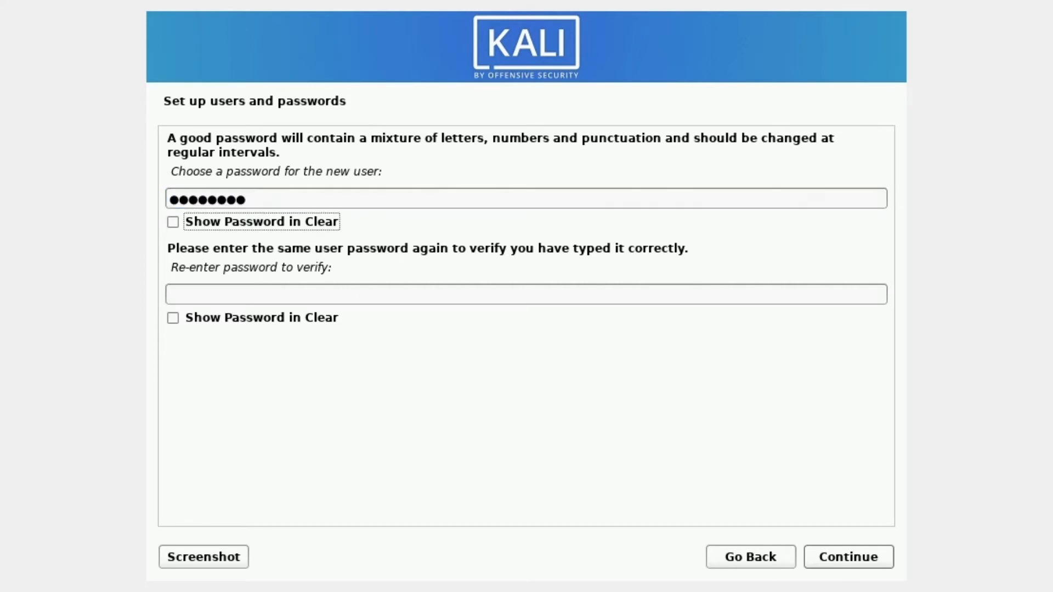
text(********)
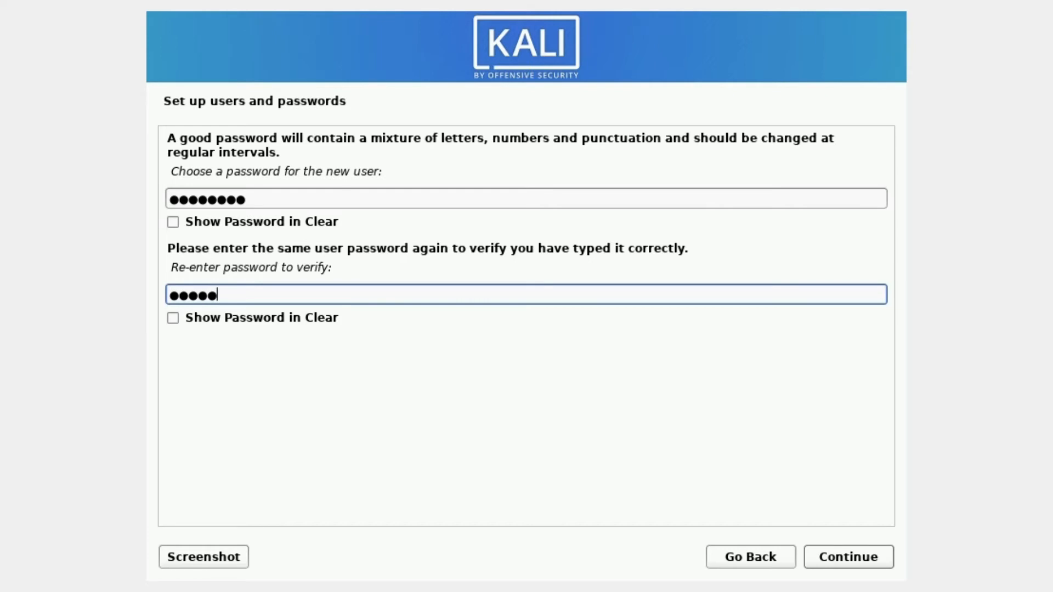
key(Tab)
key(Tab)
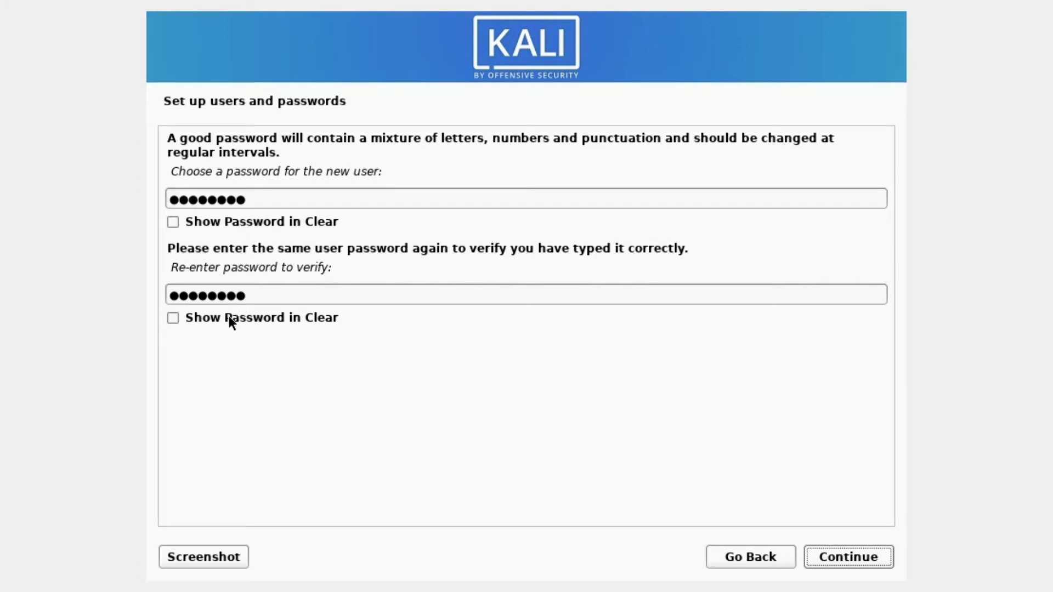
click(857, 554)
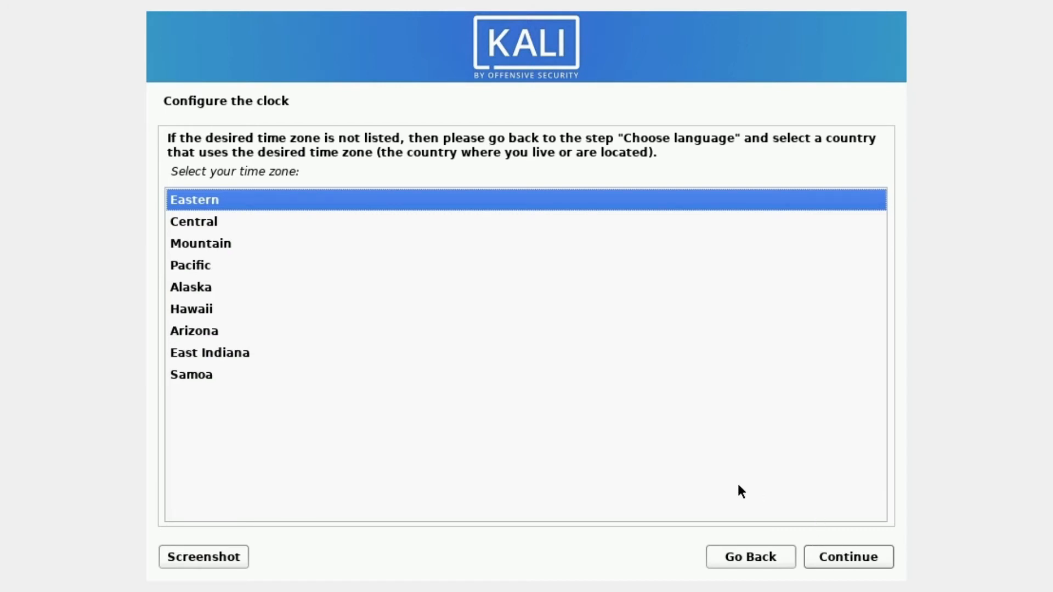
Select the Eastern time zone and choose the partitioning method "Guided - use entire disk"
key(Down)
key(Up)
key(Return)
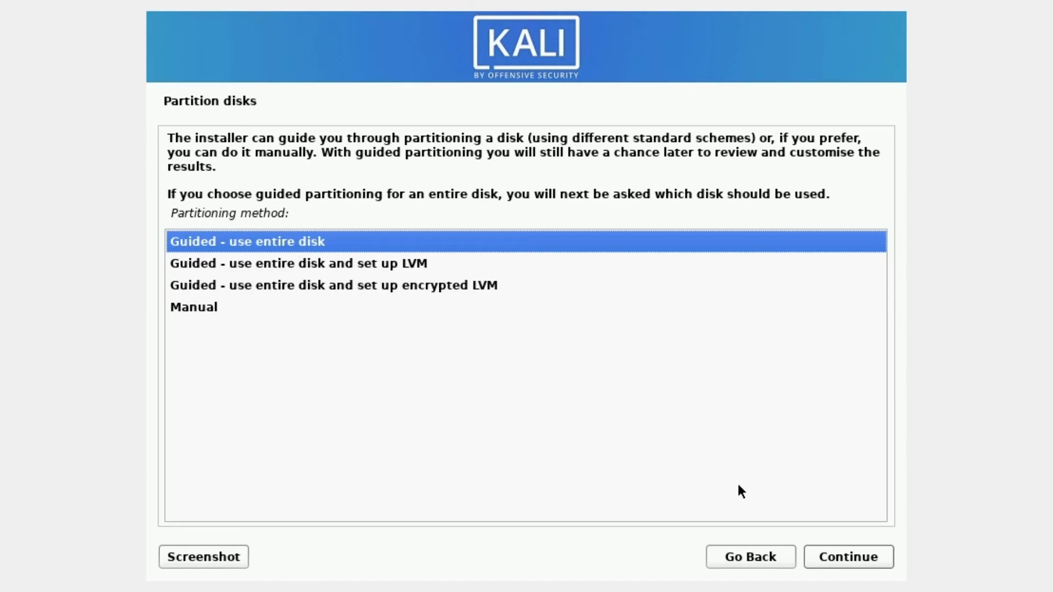
key(Return)
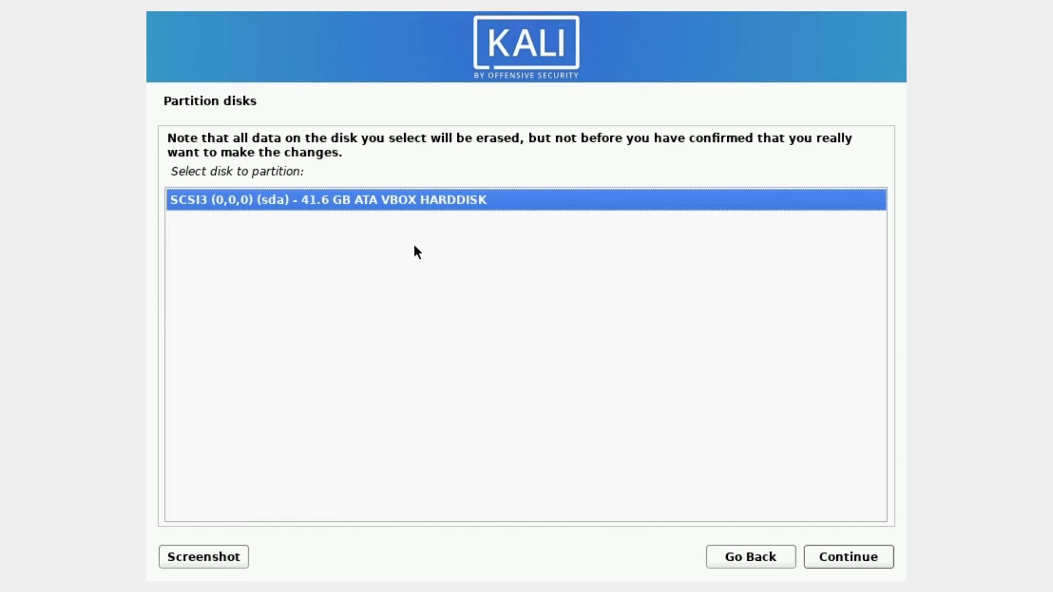
Select the 41.6 GB ATA VBOX HARDDISK for partitioning and choose the scheme "All files in one partition"
key(Return)
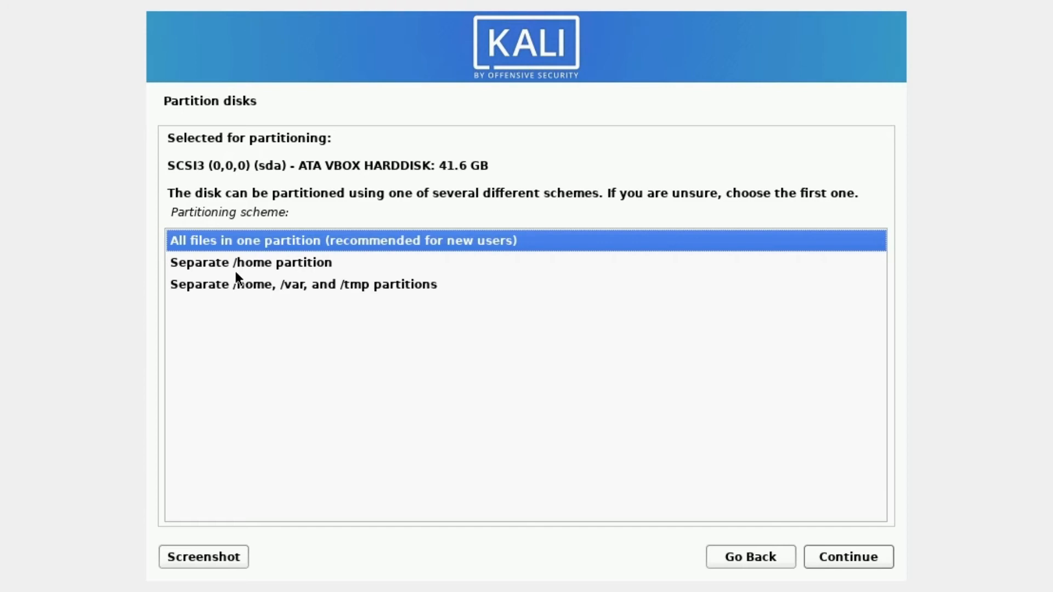
key(Down)
key(Up)
key(Return)
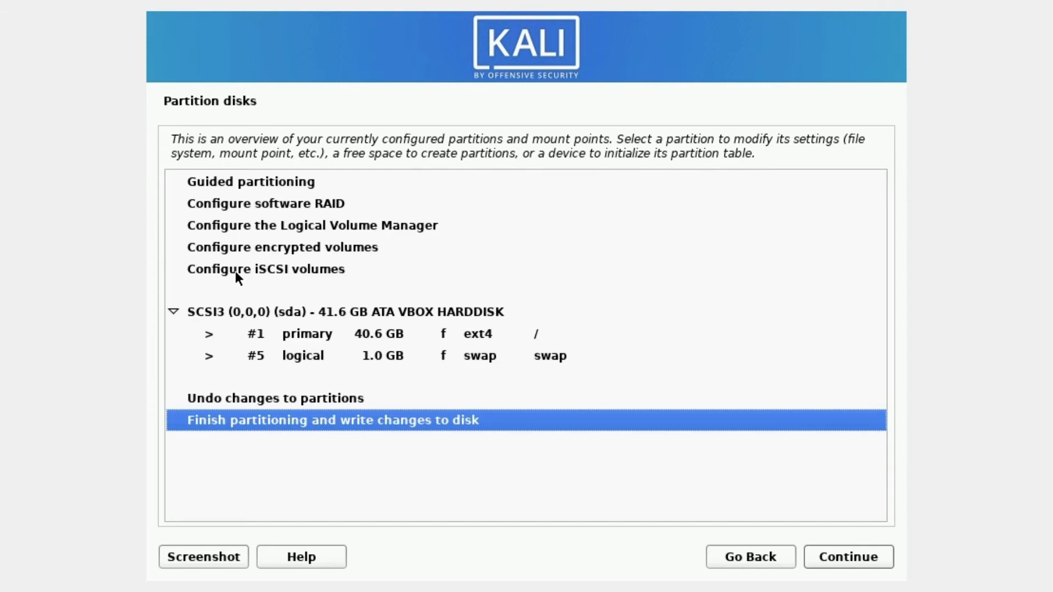
Finish partitioning and confirm with Yes that the changes are written to the disk
key(Return)
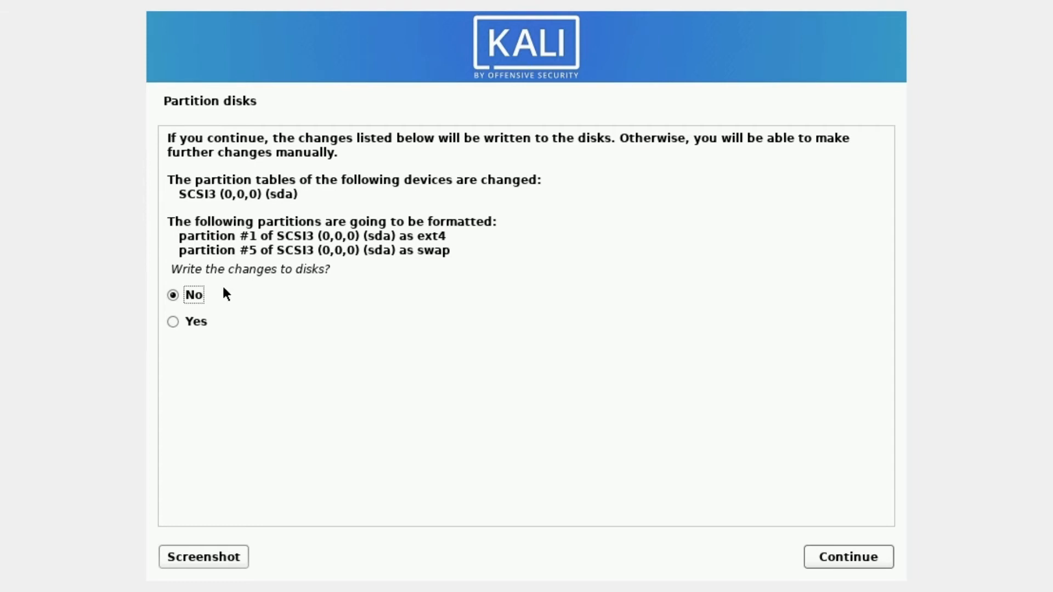
key(Down)
key(Return)
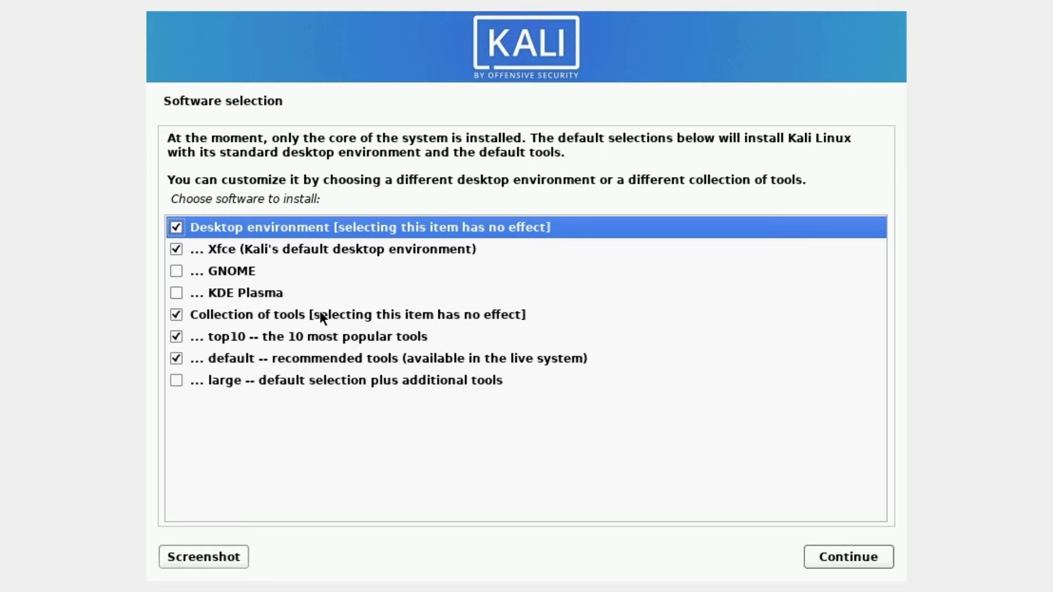
Add the "large" tool collection to the default software selection and continue with the installation
click(175, 379)
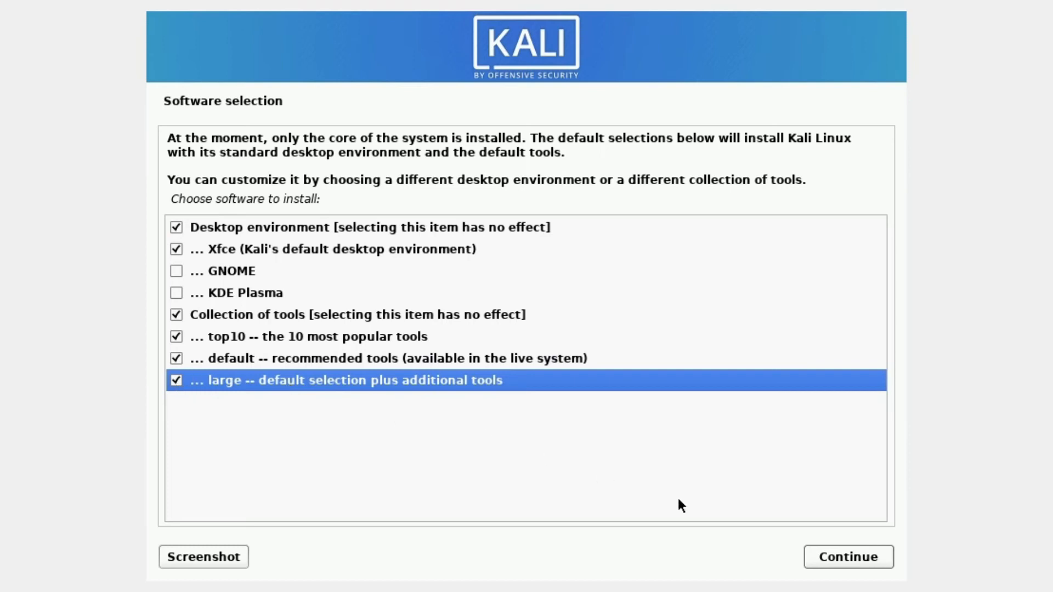
click(835, 557)
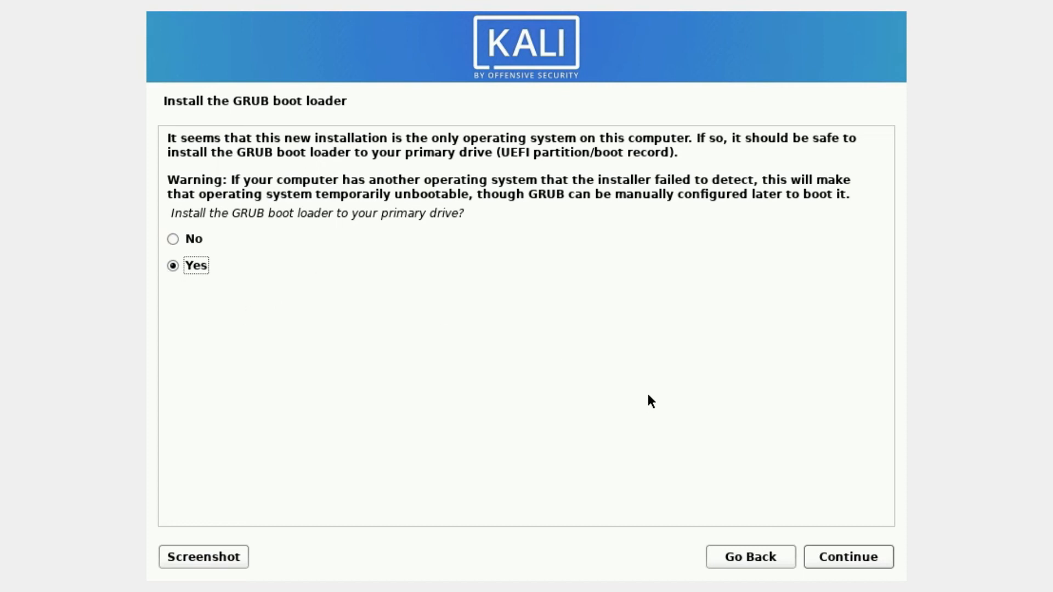
Install the GRUB boot loader on /dev/sda and finish the installation by booting into the new system
key(Return)
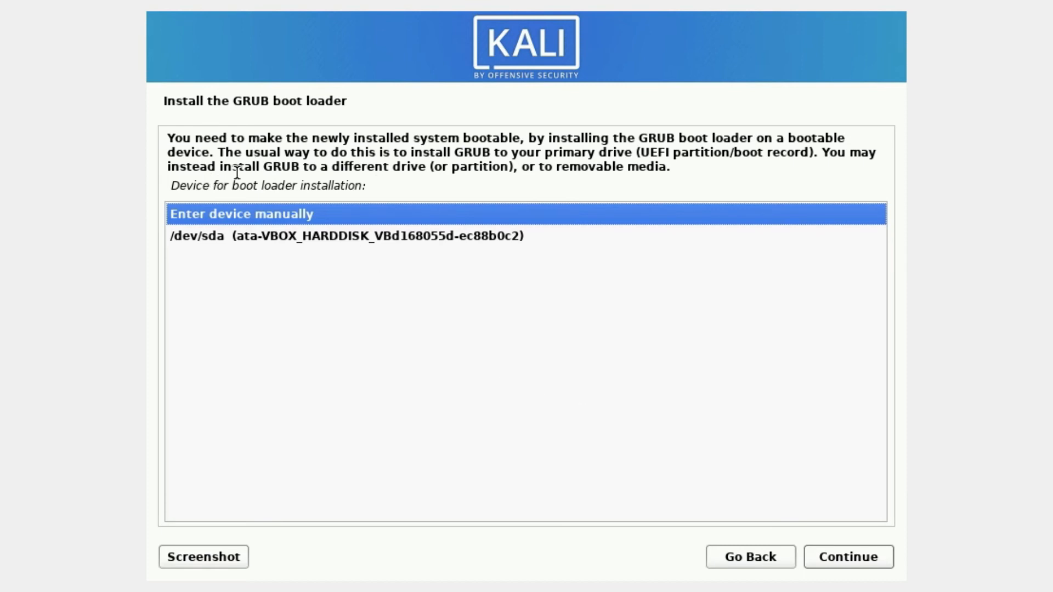
click(187, 240)
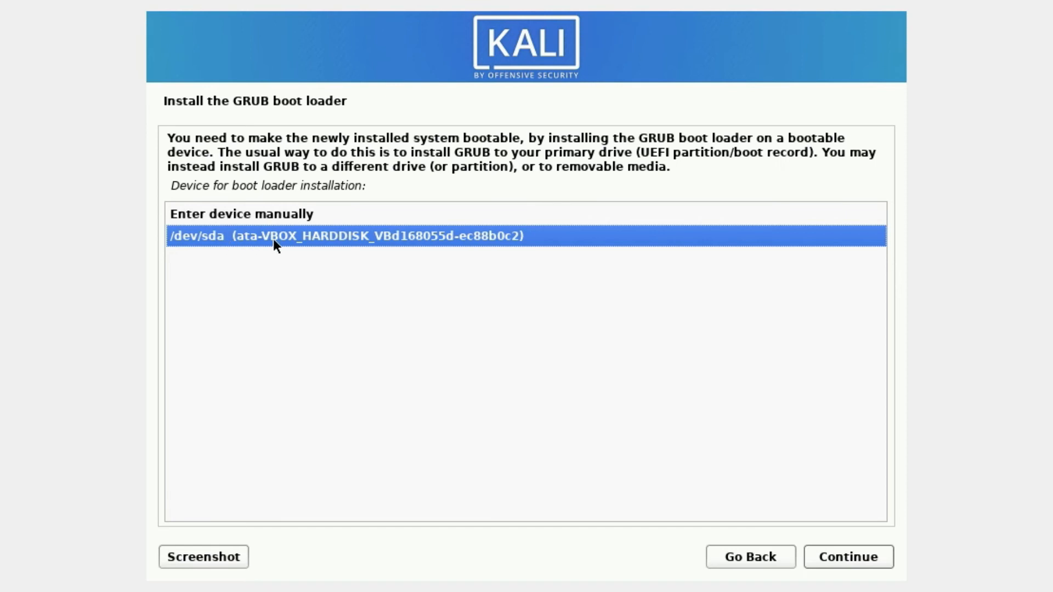
key(Return)
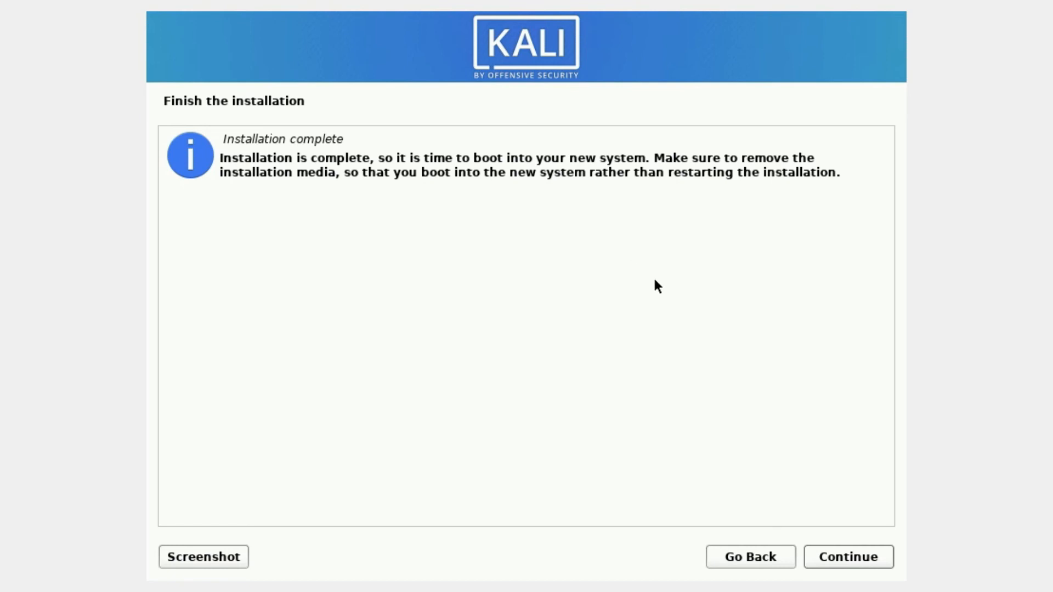
click(859, 560)
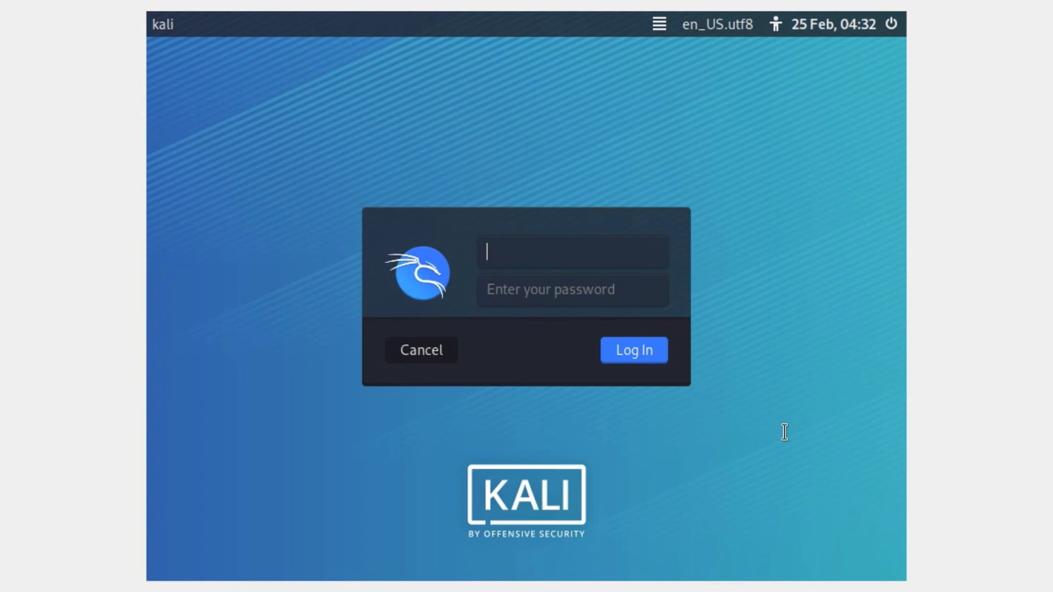
Log in to Kali with the username mrhacker and the account password
text(mrhacker)
key(Return)
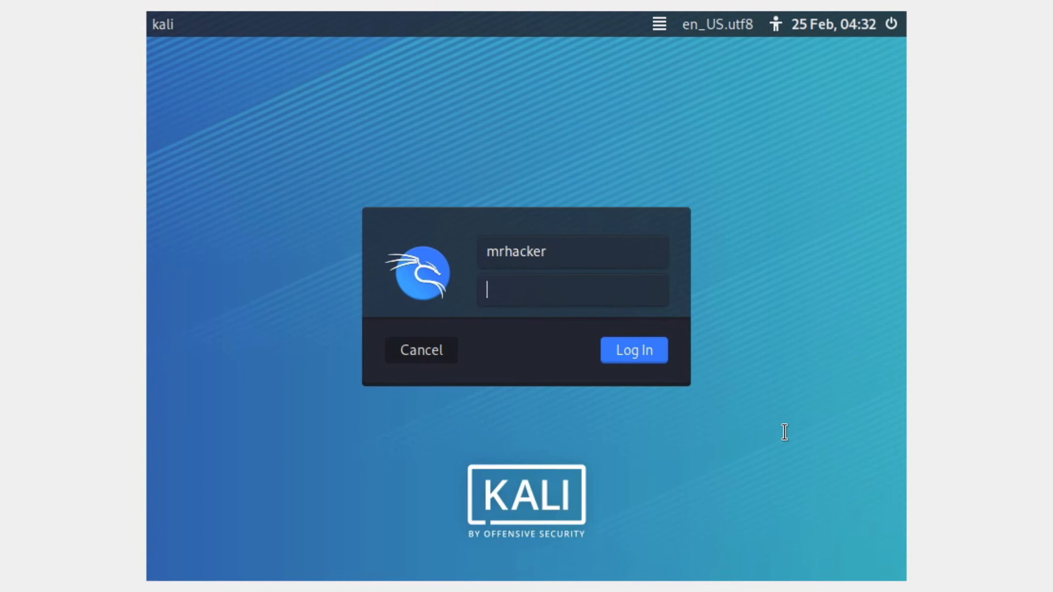
text(••••••••)
key(Return)
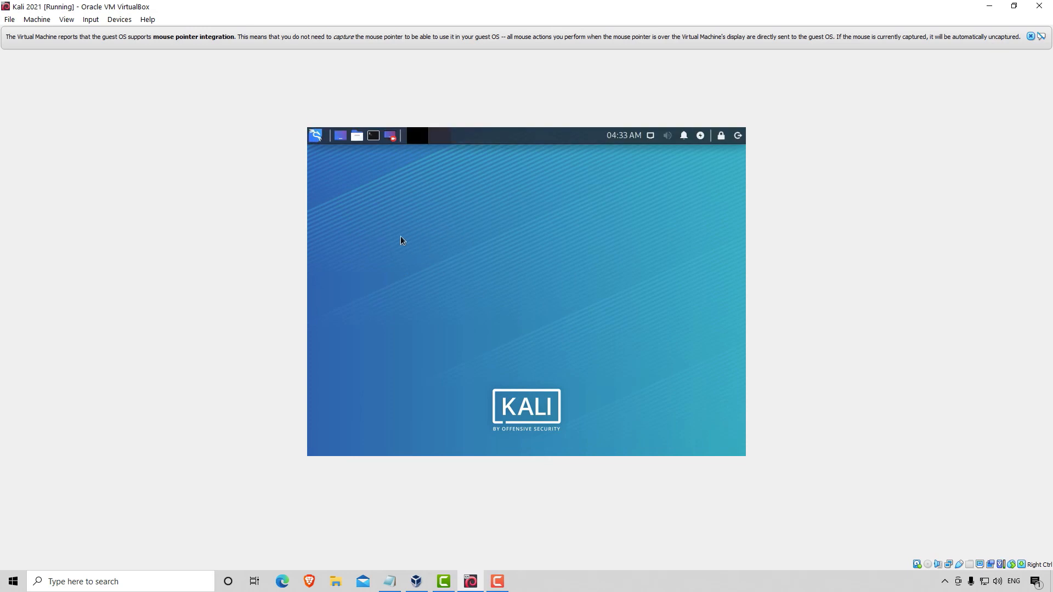
Dismiss the mouse pointer integration notice, then restore and maximize the virtual machine window to refit the guest display
click(1031, 36)
click(1014, 6)
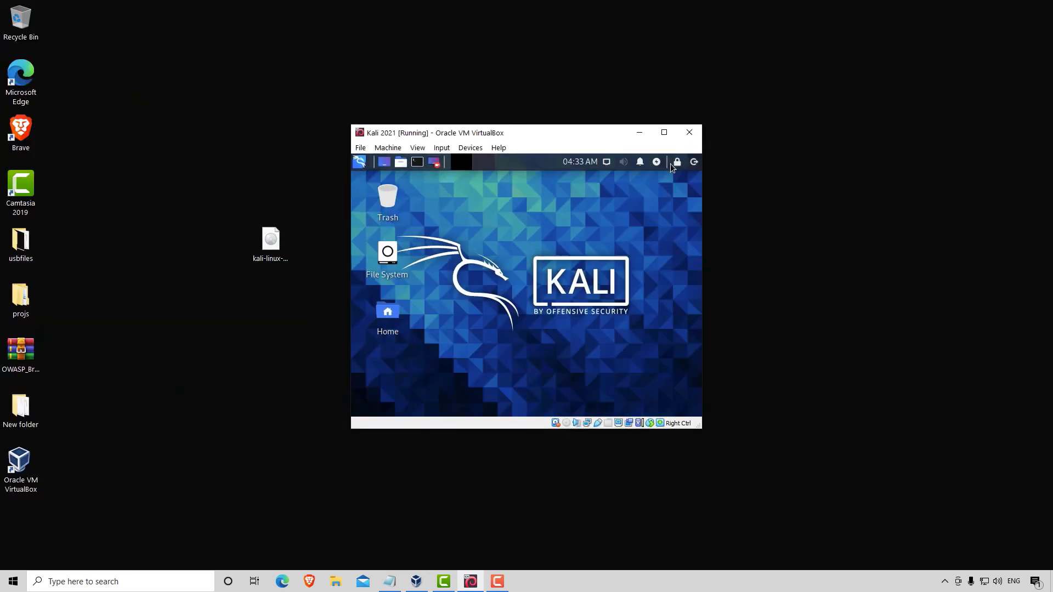
click(664, 132)
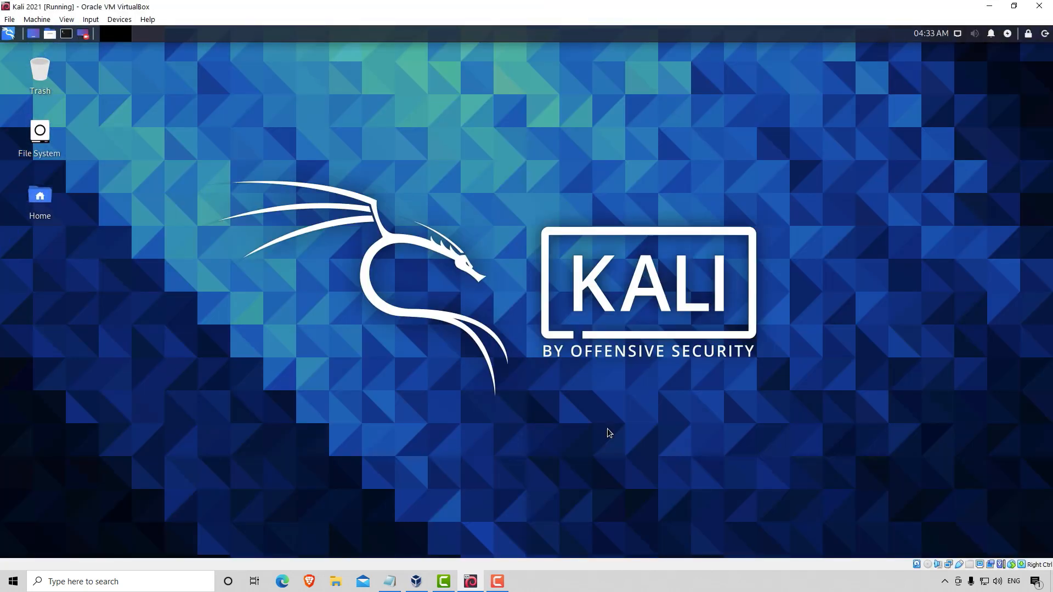